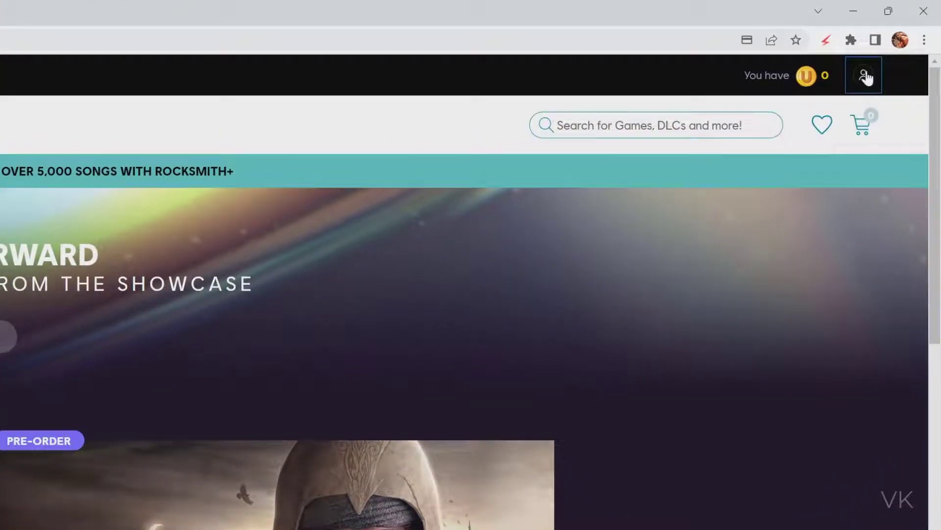
Go to My Subscription through the account icon's side panel.
{"action": "left_click", "coordinate": [865, 77]}
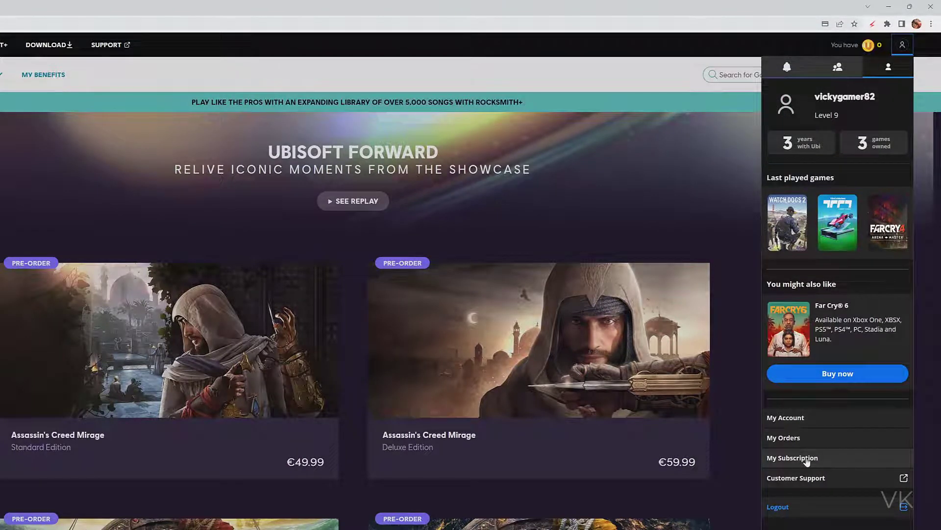
{"action": "left_click", "coordinate": [807, 460]}
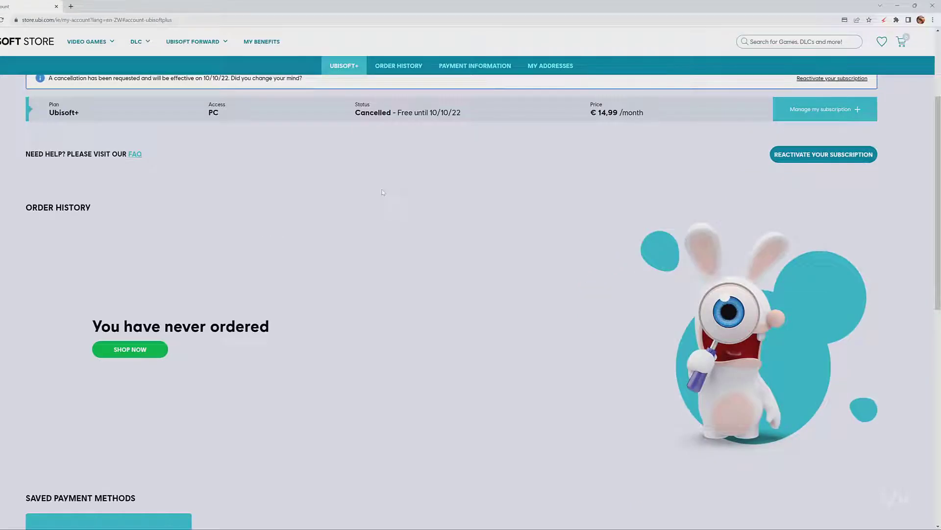
Expand 'Manage my subscription' to show the Ubisoft+ payment method and billing address.
{"action": "left_click", "coordinate": [822, 114]}
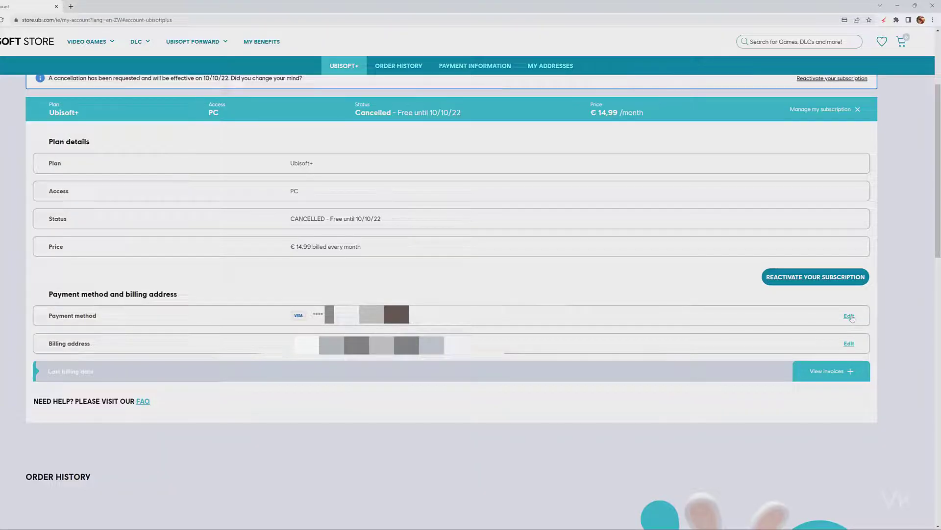
Edit the payment method to list the saved Visa card.
{"action": "left_click", "coordinate": [849, 315]}
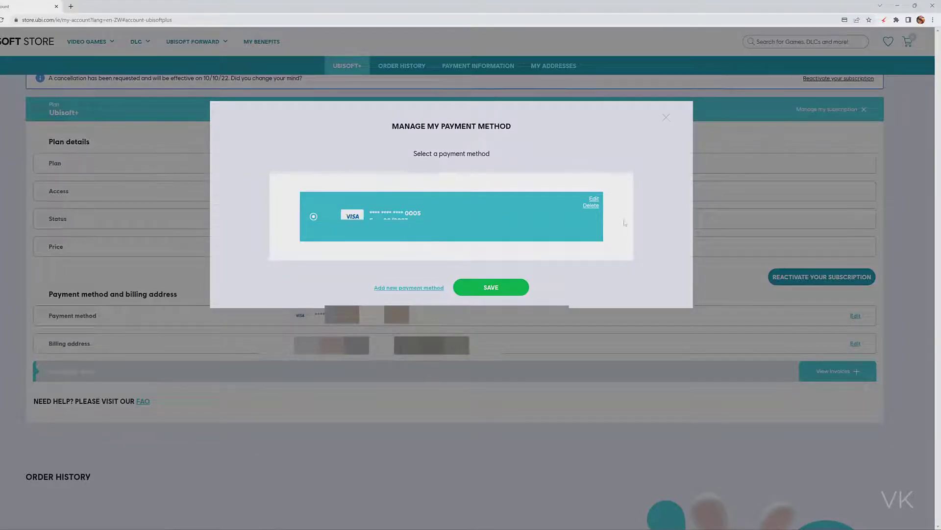